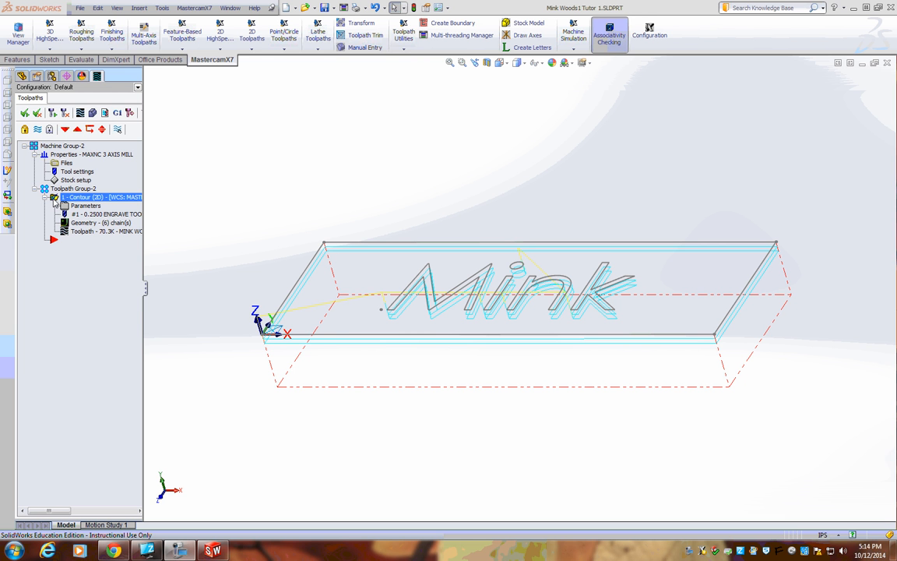
# Step: Open the 2D contour operation in Backplot and toggle the tool holder and the tool display off and back on
pyautogui.click(81, 115)
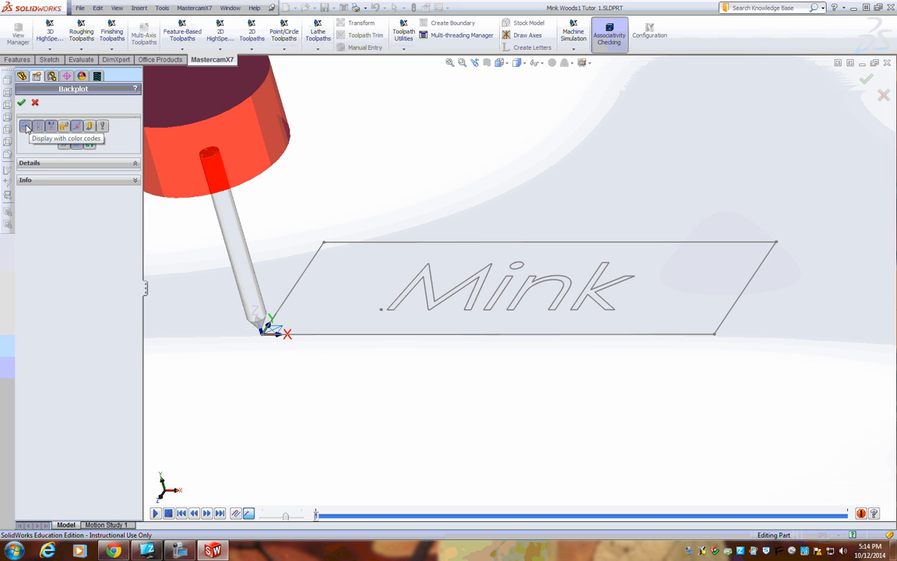
pyautogui.click(49, 130)
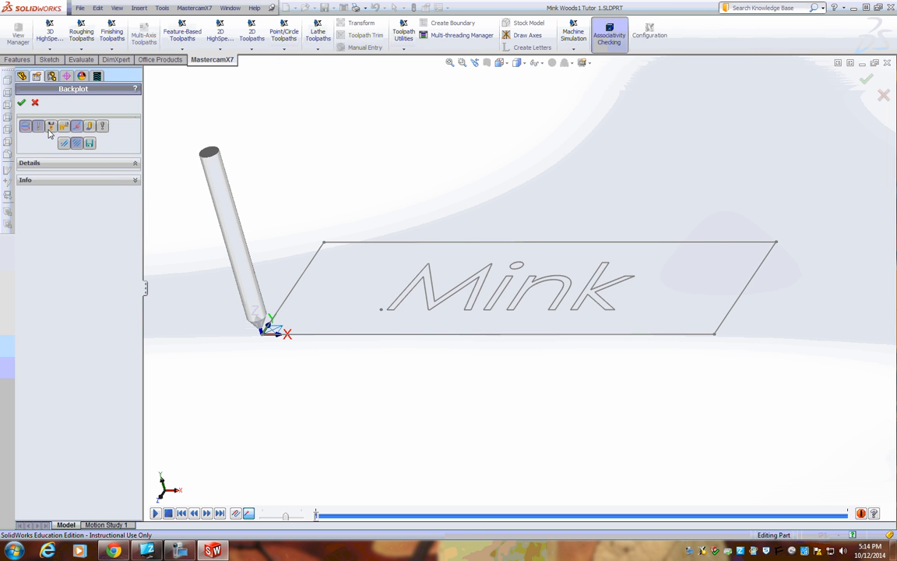
pyautogui.click(49, 130)
pyautogui.click(40, 130)
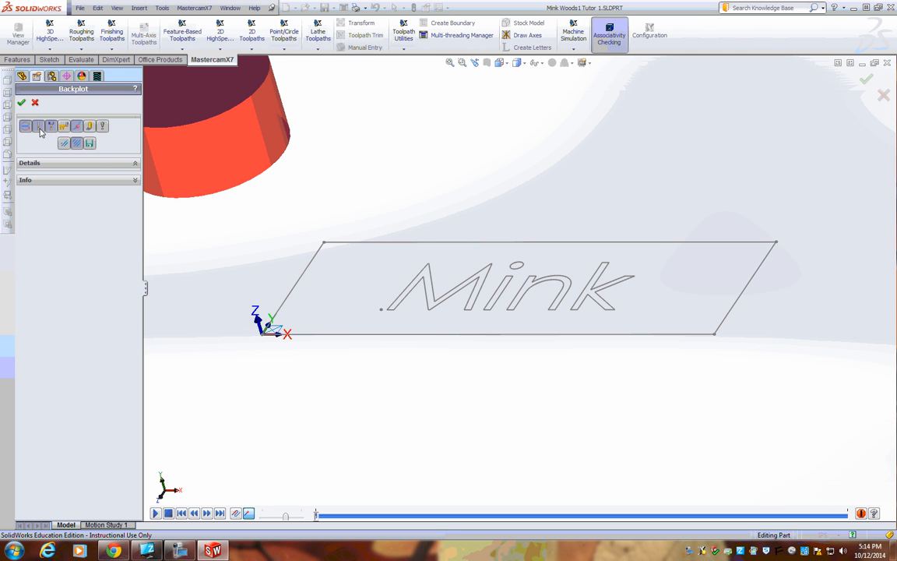
pyautogui.click(40, 129)
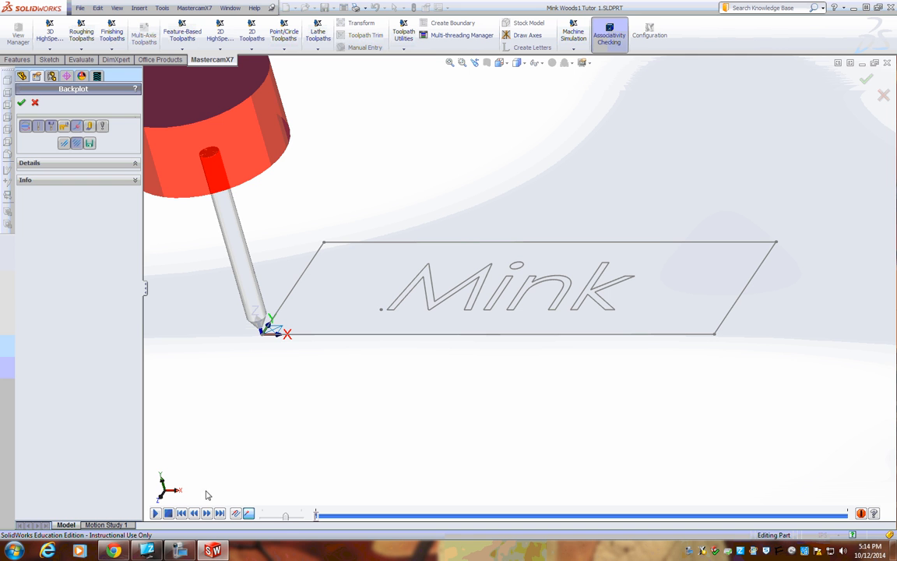
# Step: Play the contour toolpath's backplot at a reduced speed, adjusting the playback speed along the way, and close Backplot
pyautogui.moveTo(286, 518); pyautogui.dragTo(271, 517)
pyautogui.click(154, 513)
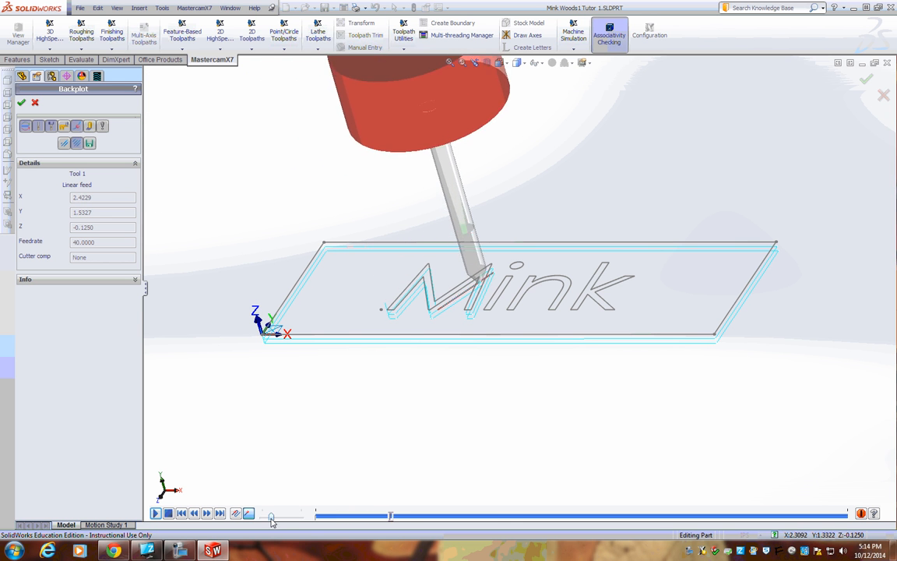
pyautogui.moveTo(272, 517); pyautogui.dragTo(286, 517)
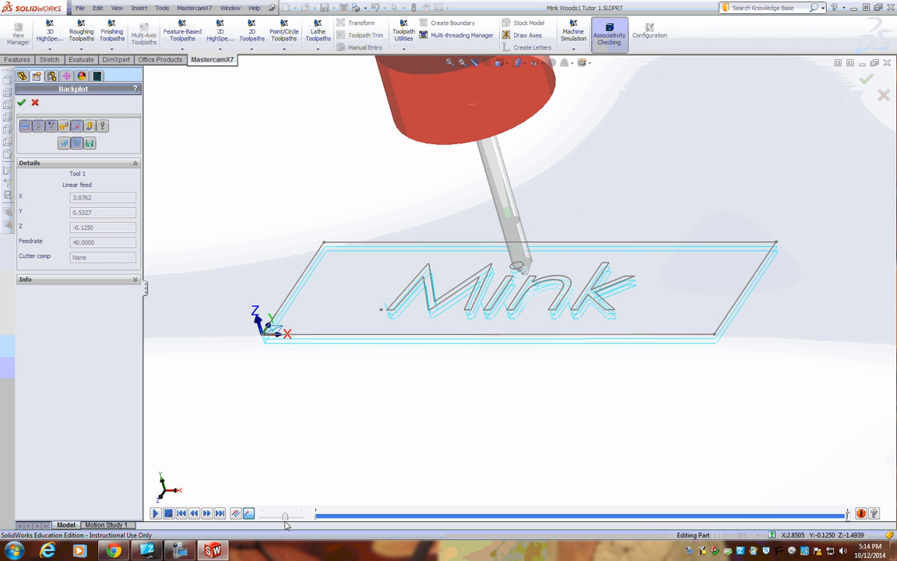
pyautogui.moveTo(286, 520); pyautogui.dragTo(270, 520)
pyautogui.click(22, 102)
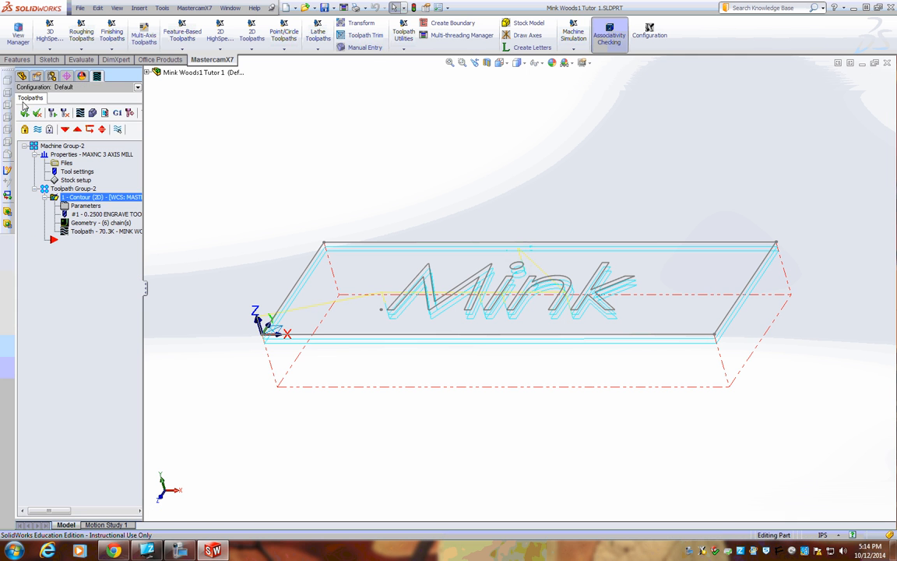
# Step: Run the solid verification of the contour operation, inspect the engraved letters and border cut up close, and close the simulator
pyautogui.click(92, 115)
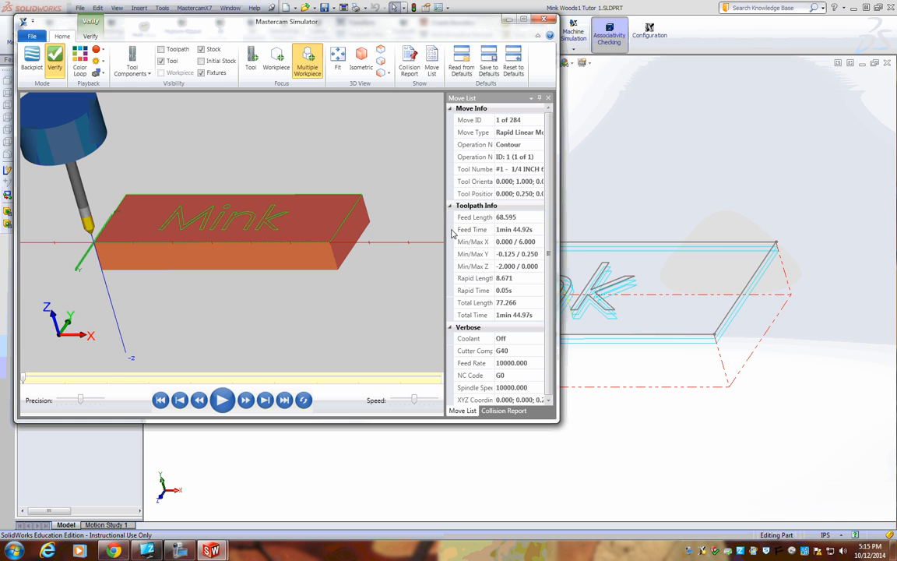
pyautogui.click(222, 401)
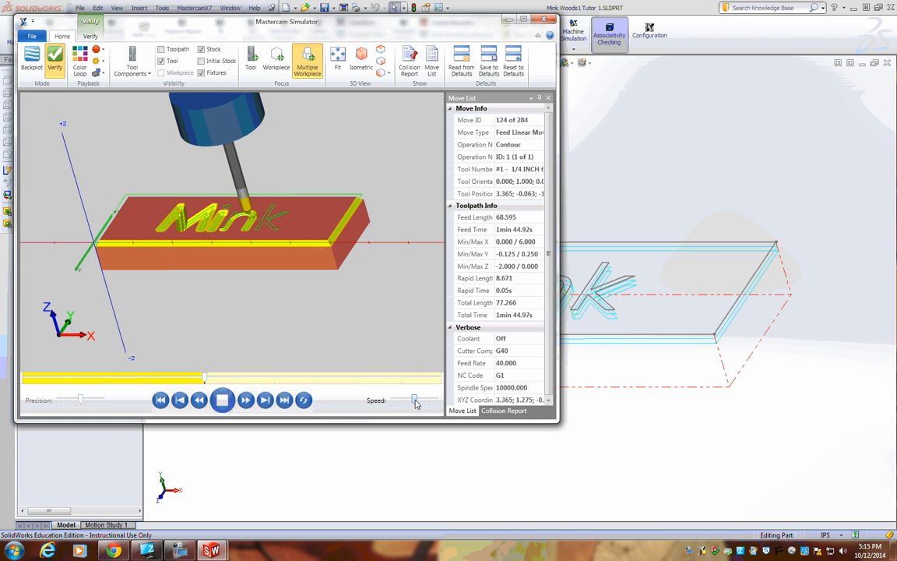
pyautogui.moveTo(413, 399)
pyautogui.mouseDown()
pyautogui.moveTo(398, 401)
pyautogui.moveTo(408, 401)
pyautogui.mouseUp()
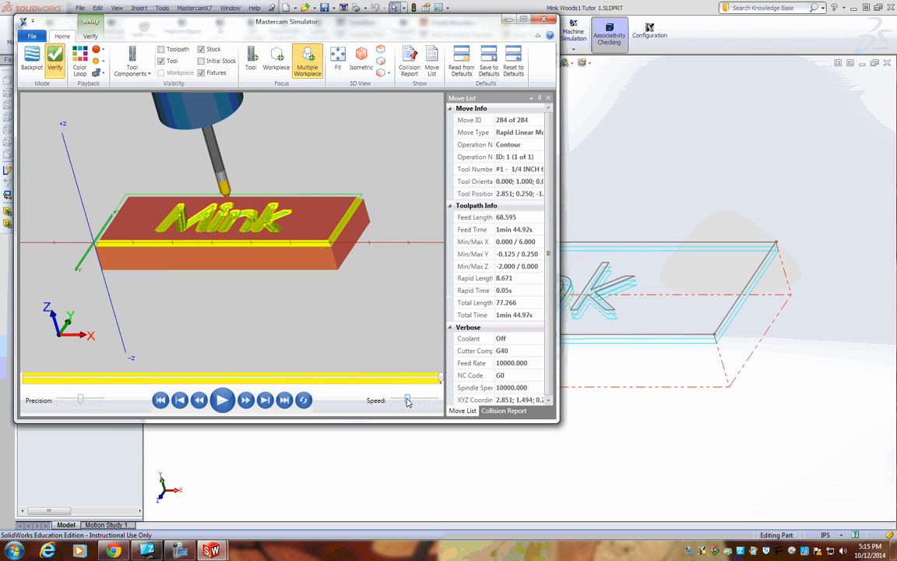
pyautogui.moveTo(290, 224); pyautogui.dragTo(278, 253, button='middle')
pyautogui.scroll(5, 278, 253)
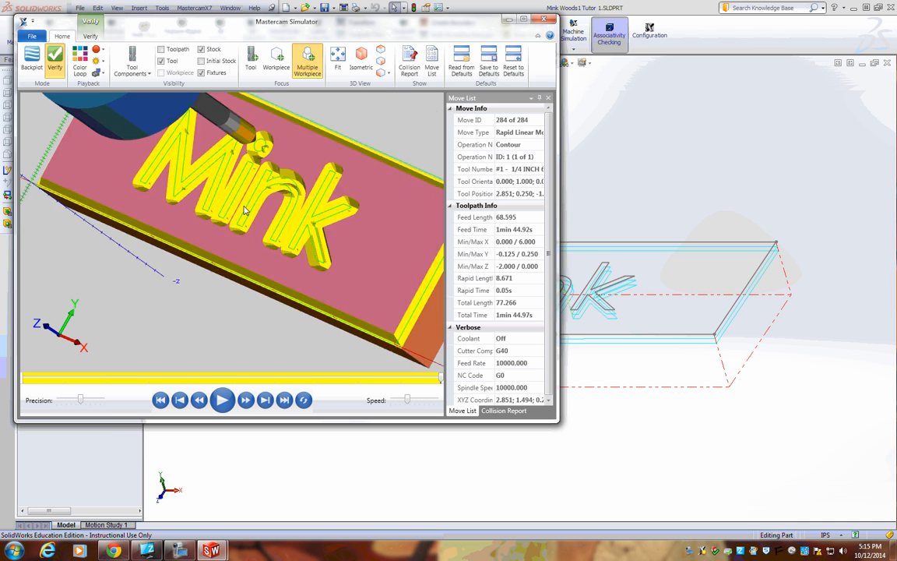
pyautogui.moveTo(224, 271); pyautogui.dragTo(247, 255, button='middle')
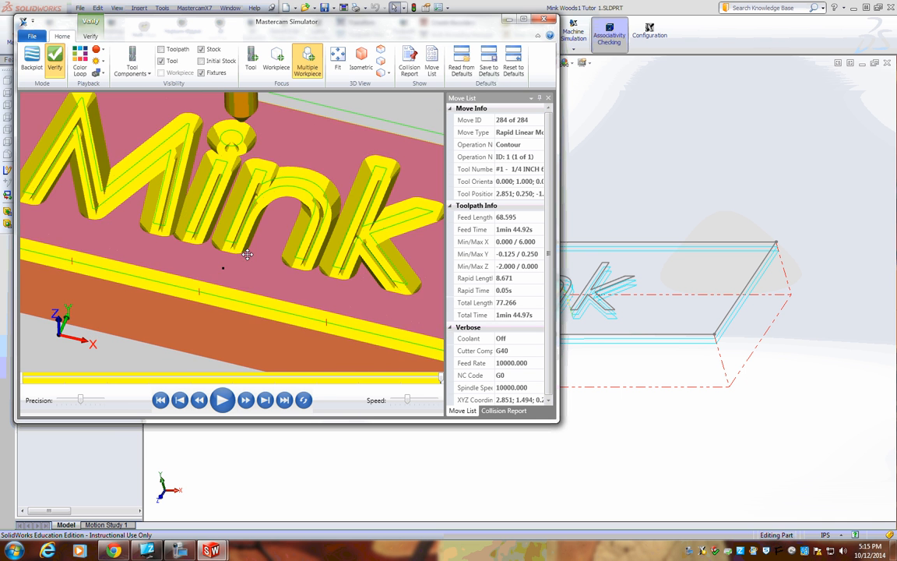
pyautogui.scroll(-5, 247, 255)
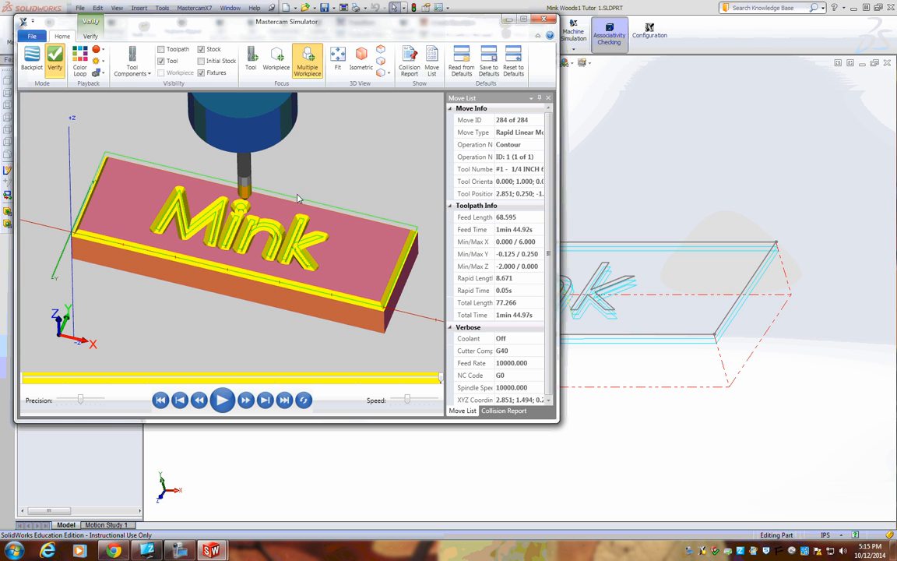
pyautogui.click(545, 20)
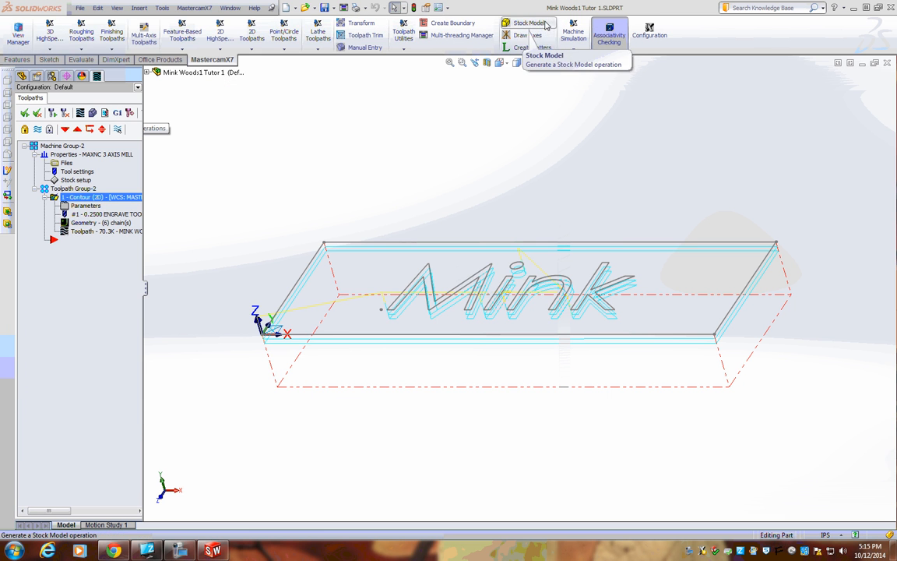
# Step: Post-process the contour operation to an NC file, keeping the proposed file name and saving it in the Woodworking folder on the H: drive
pyautogui.click(504, 65)
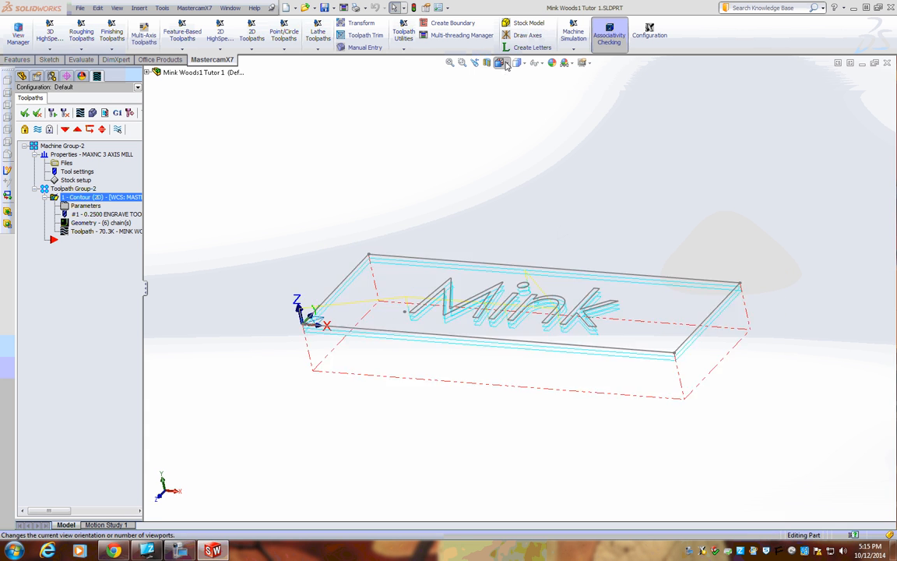
pyautogui.click(554, 89)
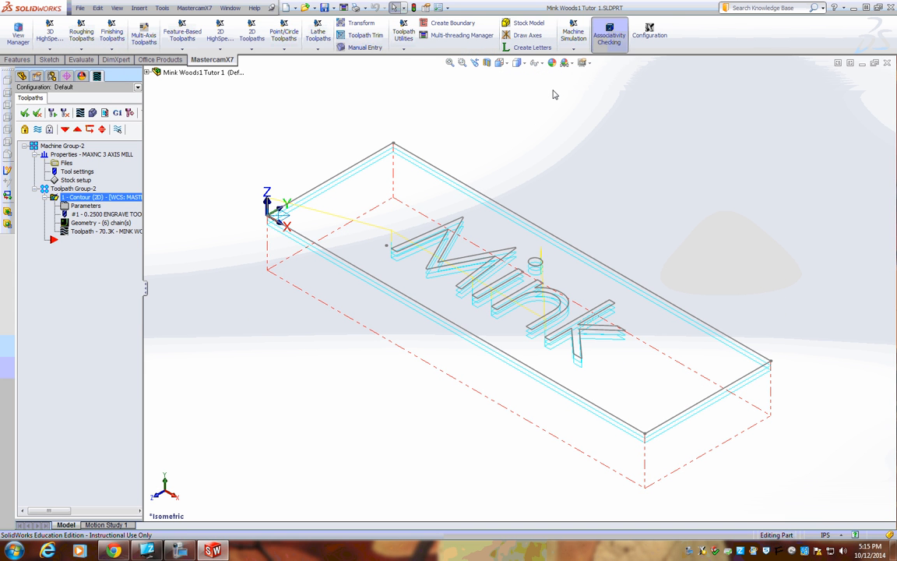
pyautogui.click(118, 114)
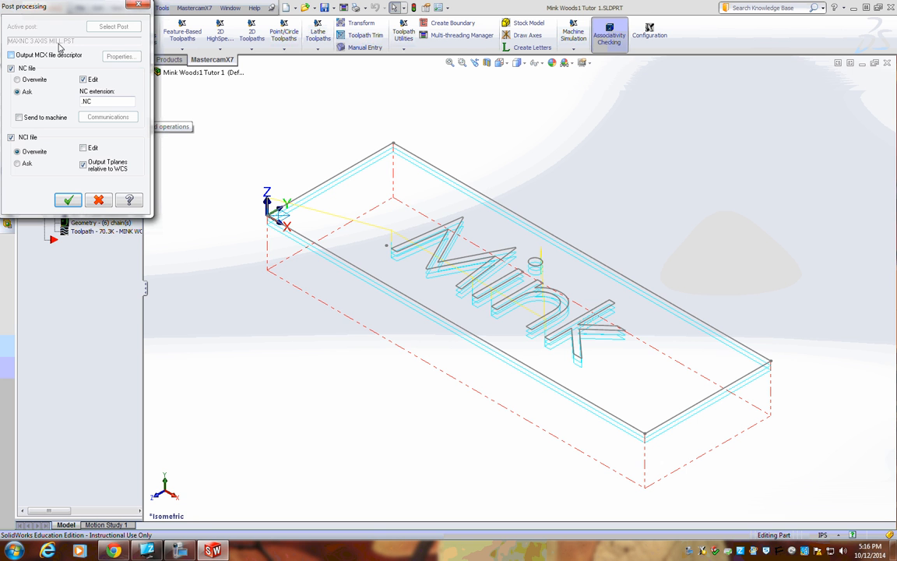
pyautogui.click(69, 200)
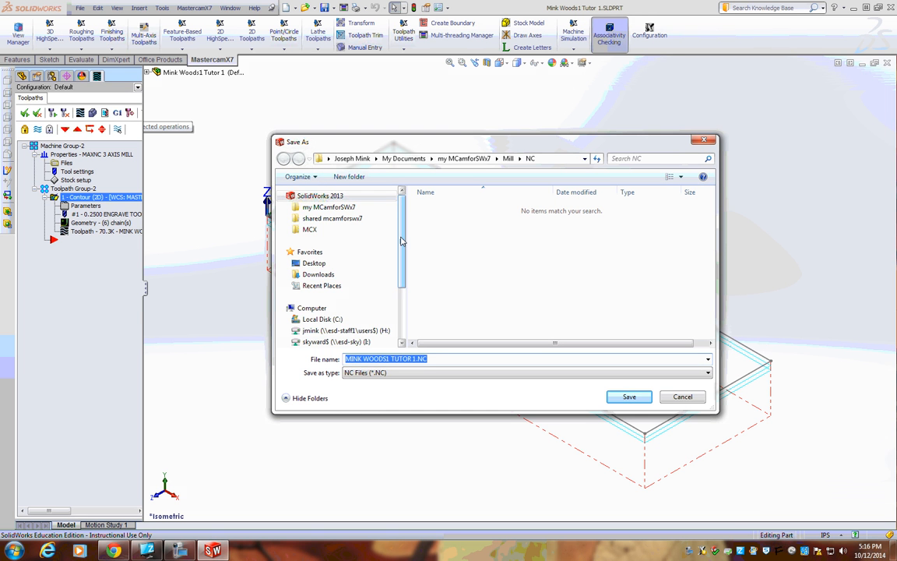
pyautogui.moveTo(401, 244); pyautogui.dragTo(385, 267)
pyautogui.click(351, 292)
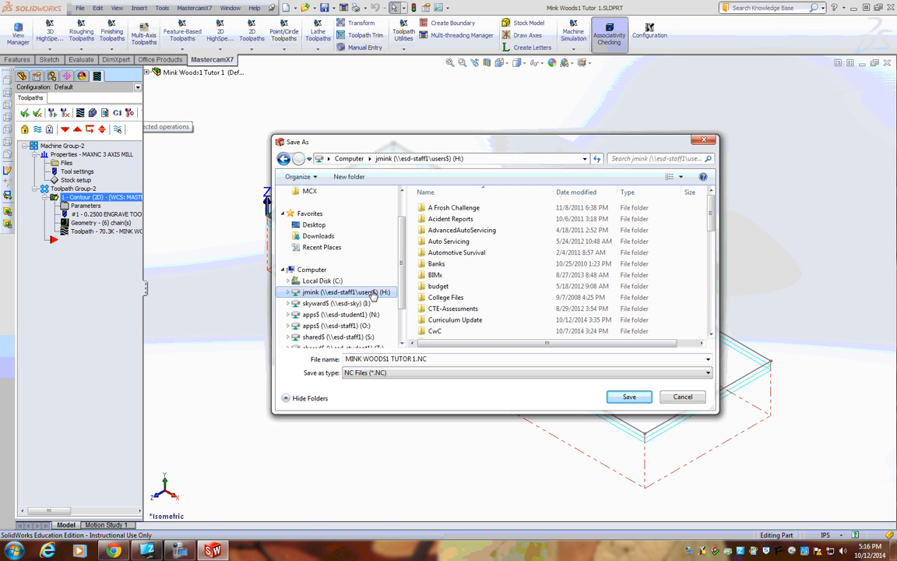
pyautogui.scroll(-10, 623, 288)
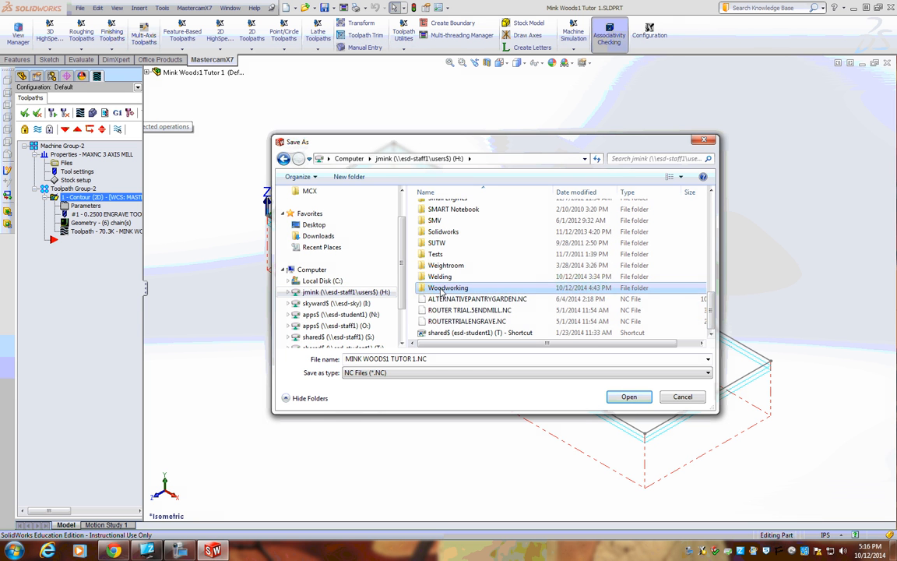
pyautogui.doubleClick(441, 287)
pyautogui.scroll(-5, 521, 241)
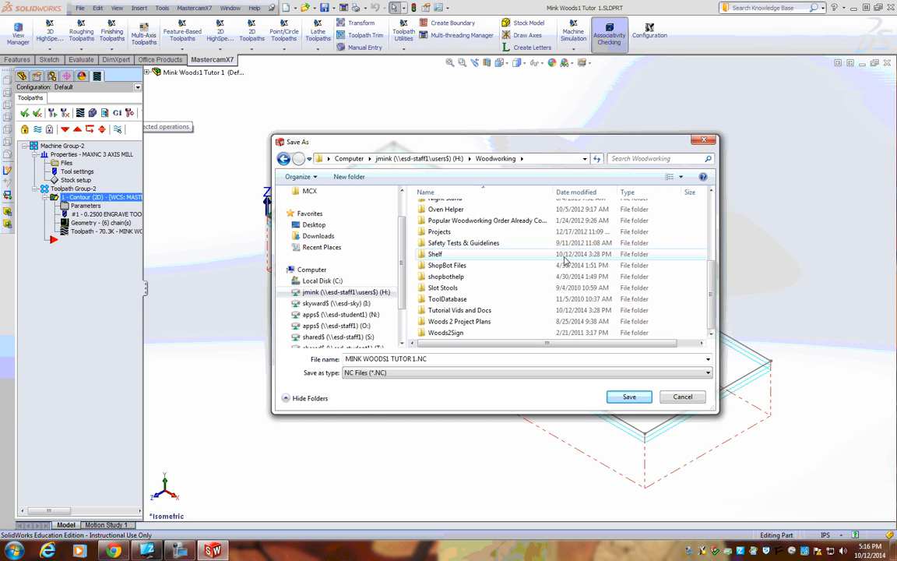
pyautogui.click(616, 398)
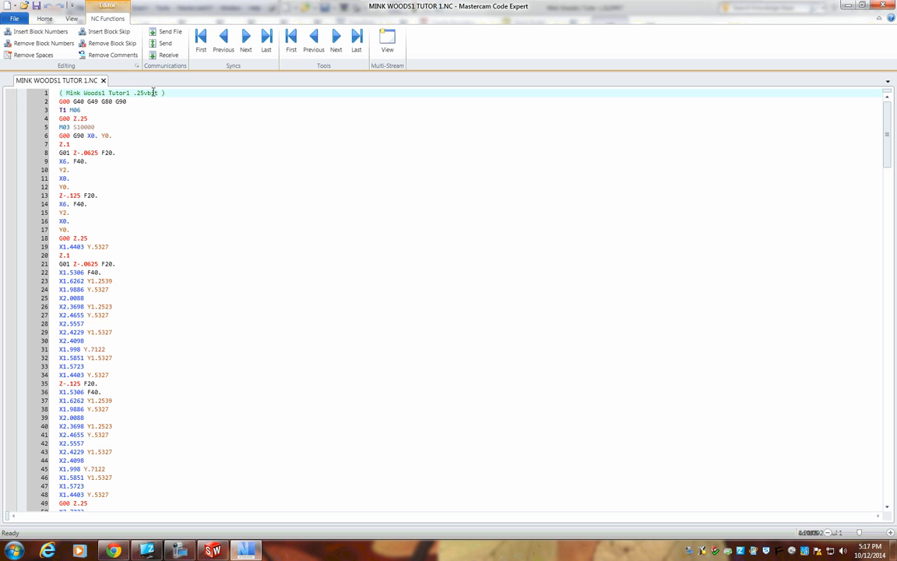
# Step: Review the posted G-code from the header comment to the program end and close Code Expert
pyautogui.click(130, 94)
pyautogui.scroll(-8, 143, 174)
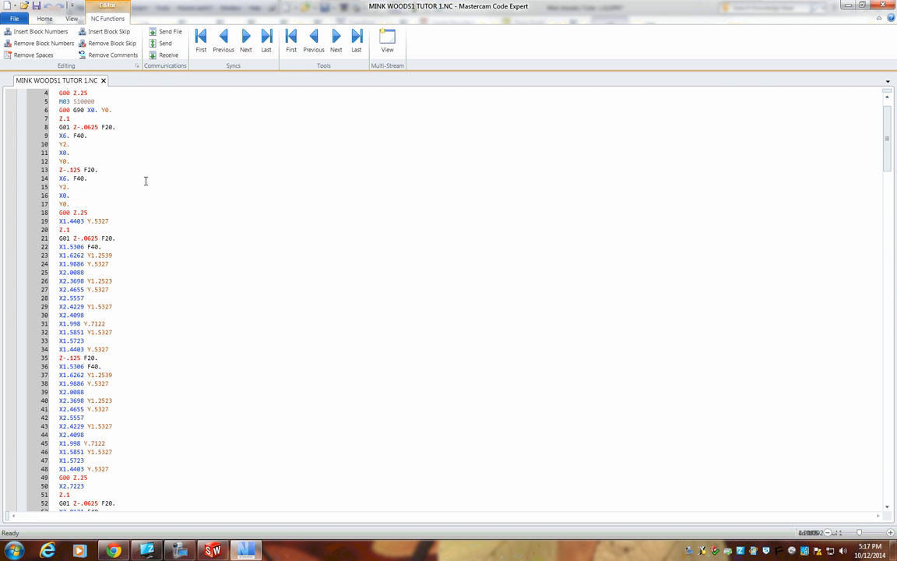
pyautogui.scroll(-9, 146, 181)
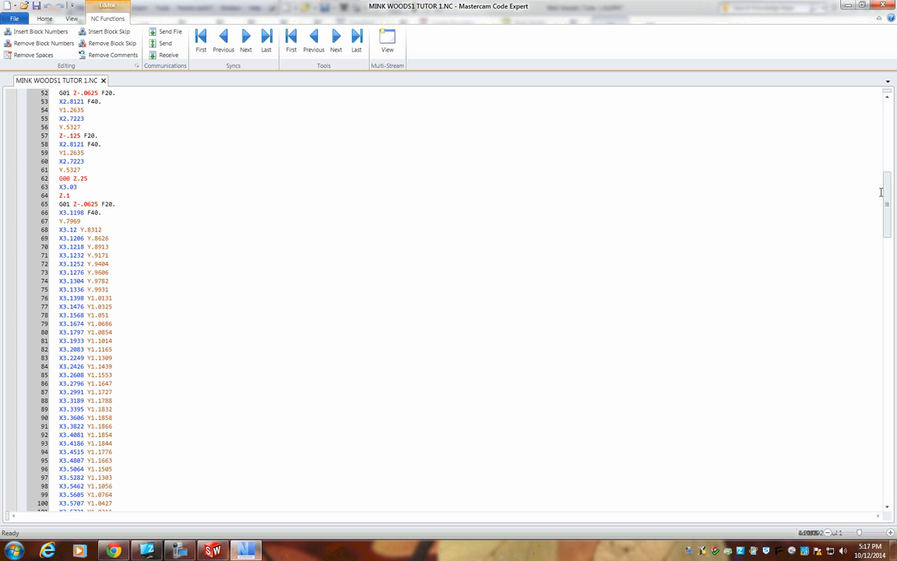
pyautogui.moveTo(886, 197); pyautogui.dragTo(894, 491)
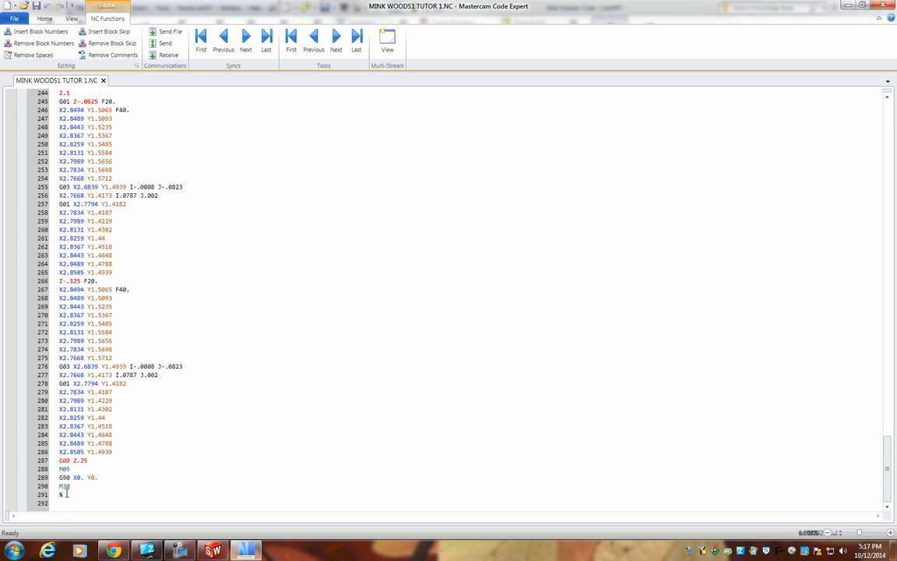
pyautogui.moveTo(887, 467); pyautogui.dragTo(857, 134)
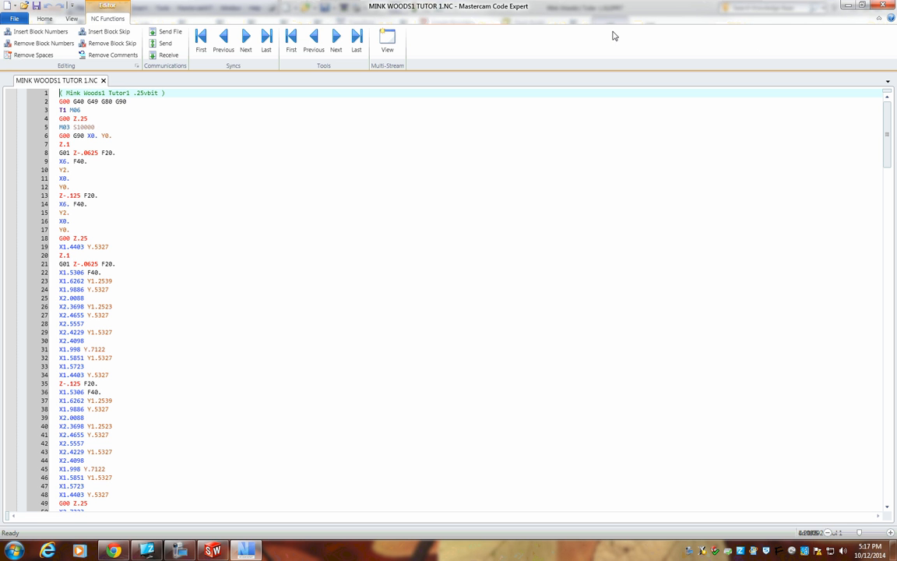
pyautogui.click(885, 6)
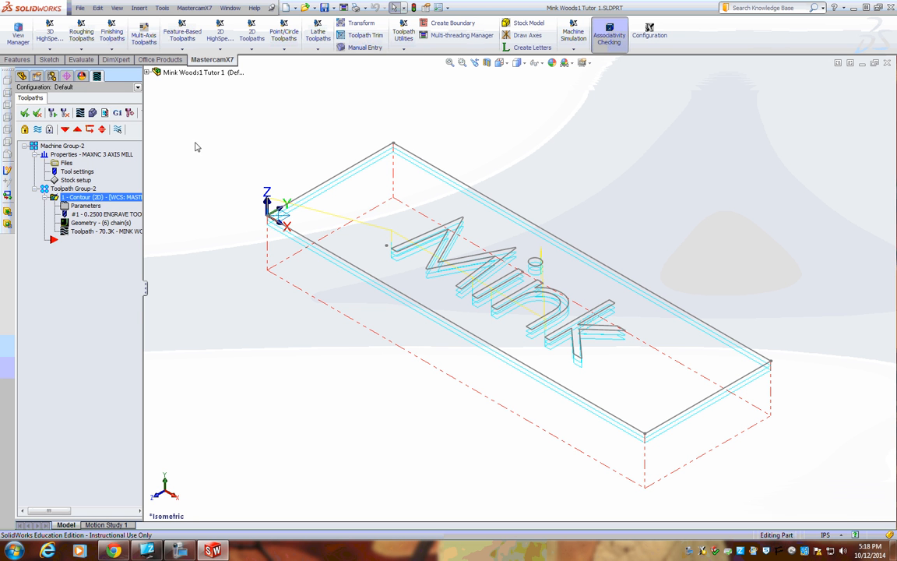
pyautogui.click(116, 115)
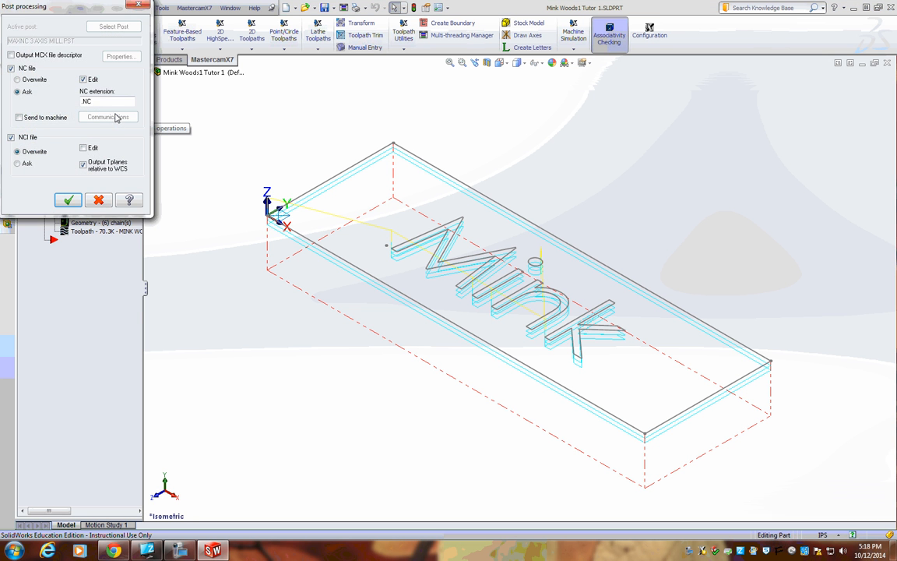
pyautogui.press('Return')
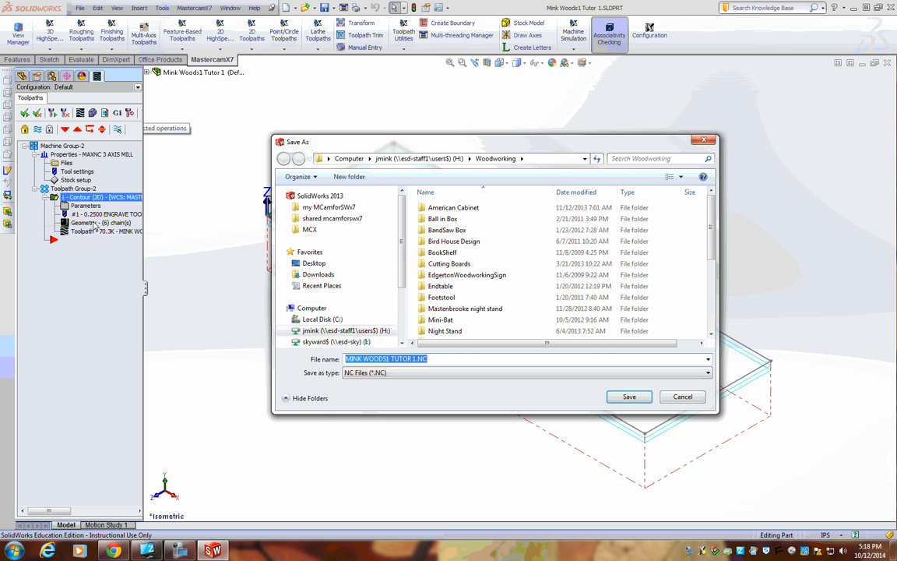
pyautogui.scroll(-1, 398, 286)
pyautogui.scroll(-1, 397, 286)
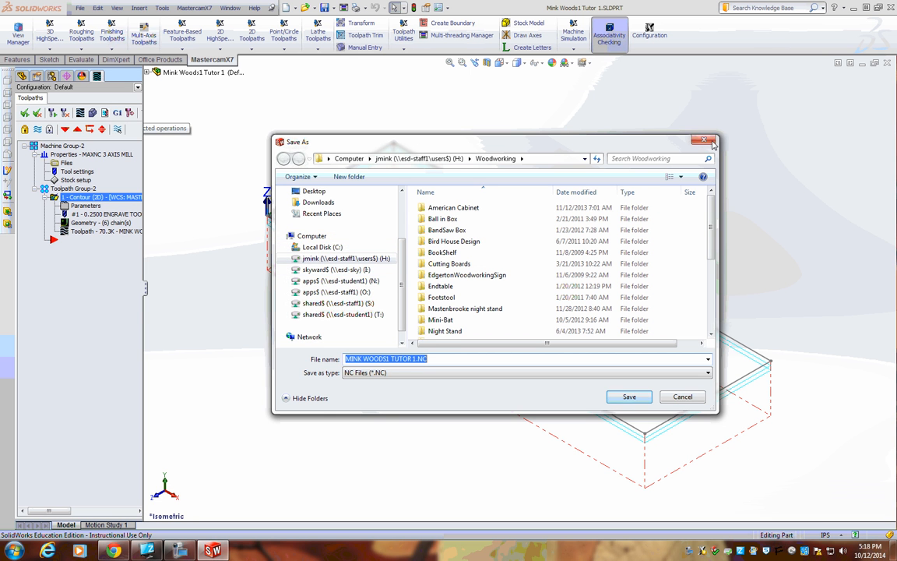
pyautogui.press('Return')
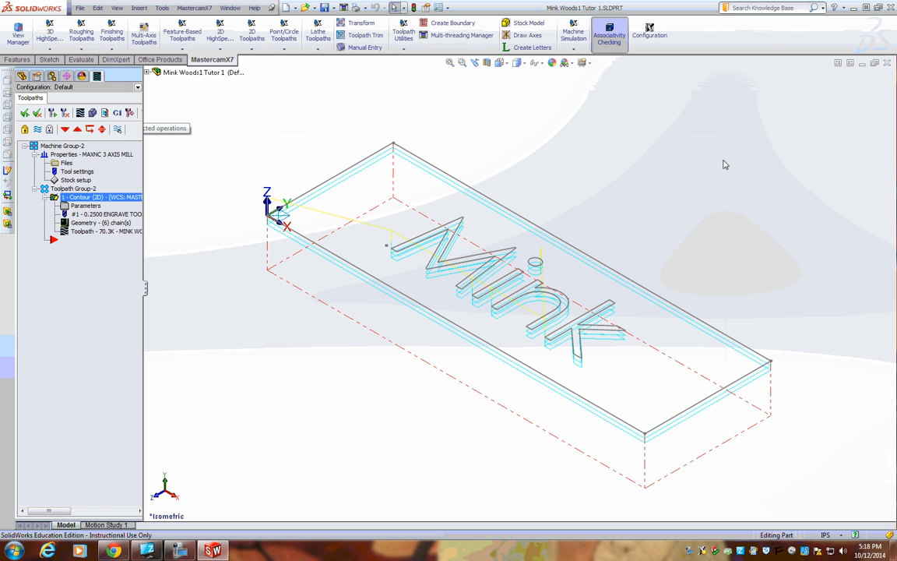